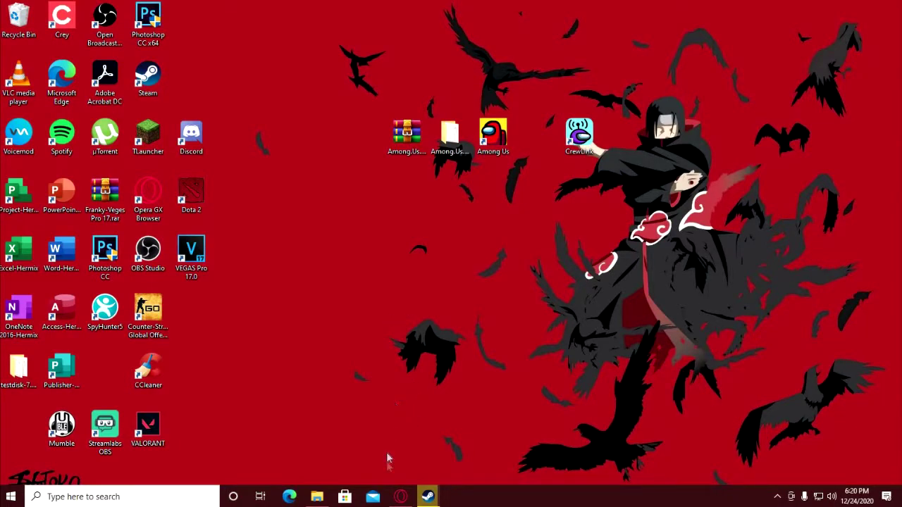
# Switch to the Opera browser and show the Among Us v2020.12.9s download link on the steamunlocked.net page
pyautogui.moveTo(403, 493)
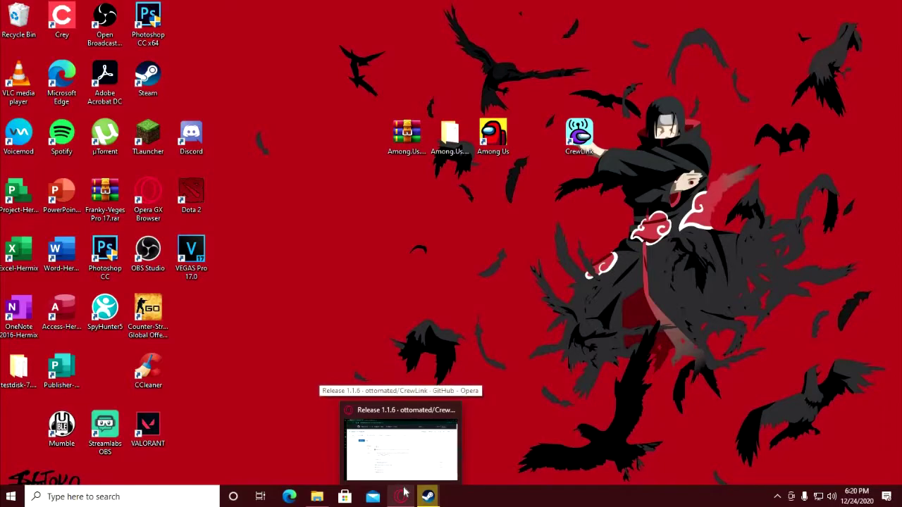
pyautogui.click(403, 475)
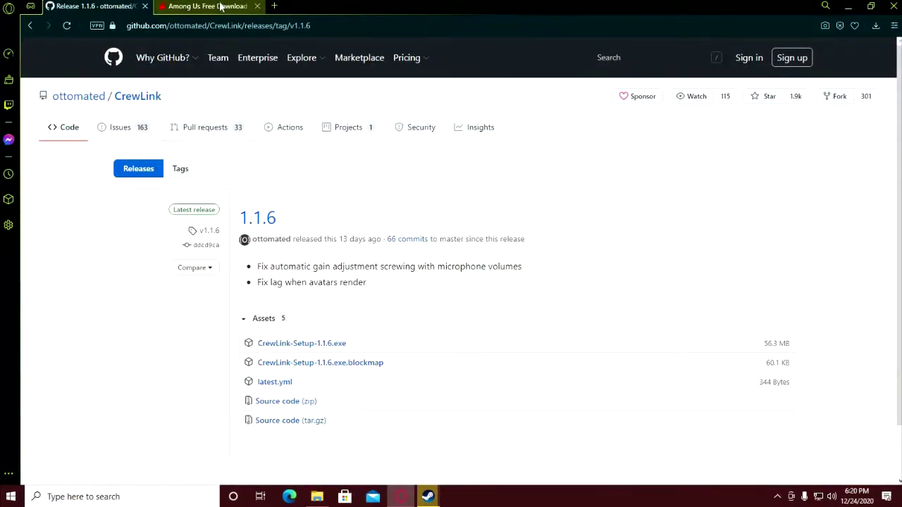
pyautogui.click(207, 5)
pyautogui.scroll(3, 269, 150)
pyautogui.scroll(4, 268, 150)
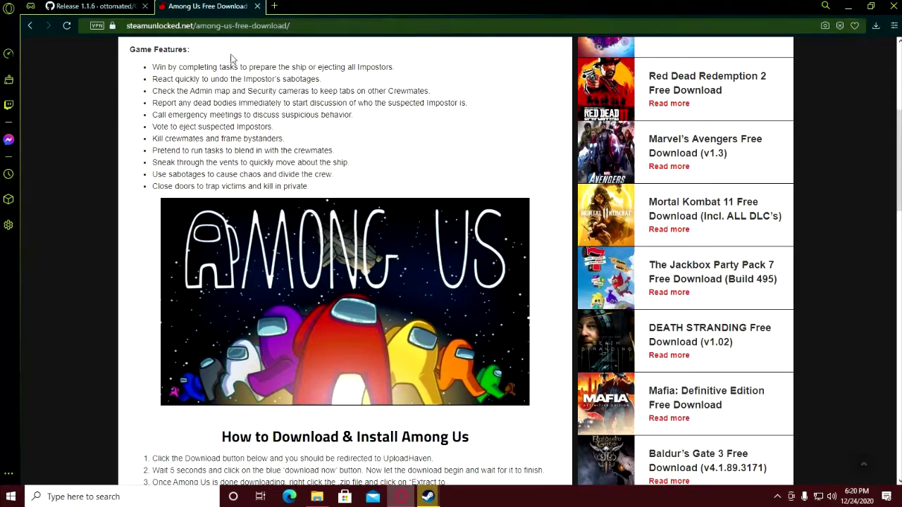
pyautogui.scroll(3, 240, 60)
pyautogui.scroll(2, 321, 98)
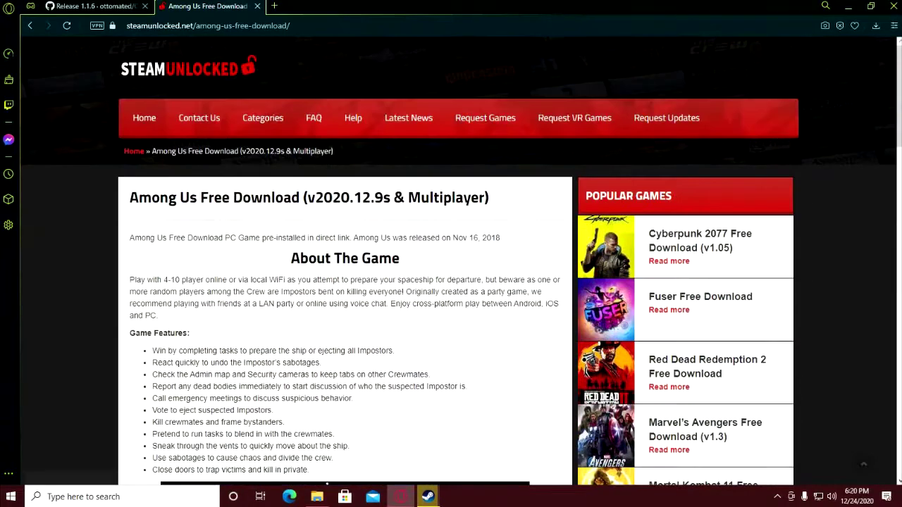
pyautogui.scroll(-12, 318, 141)
pyautogui.scroll(2, 319, 162)
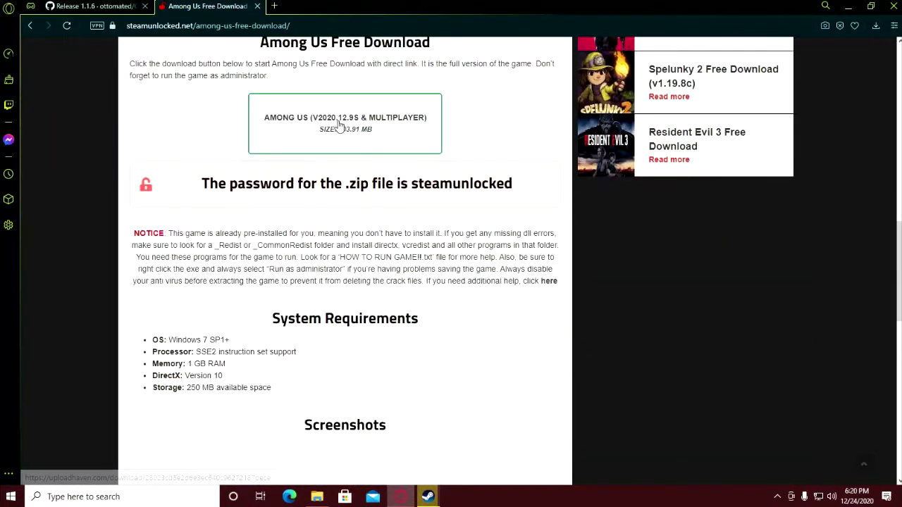
# Go to the CrewLink repository on GitHub and open the latest release 1.1.6 at its downloadable setup file
pyautogui.click(97, 7)
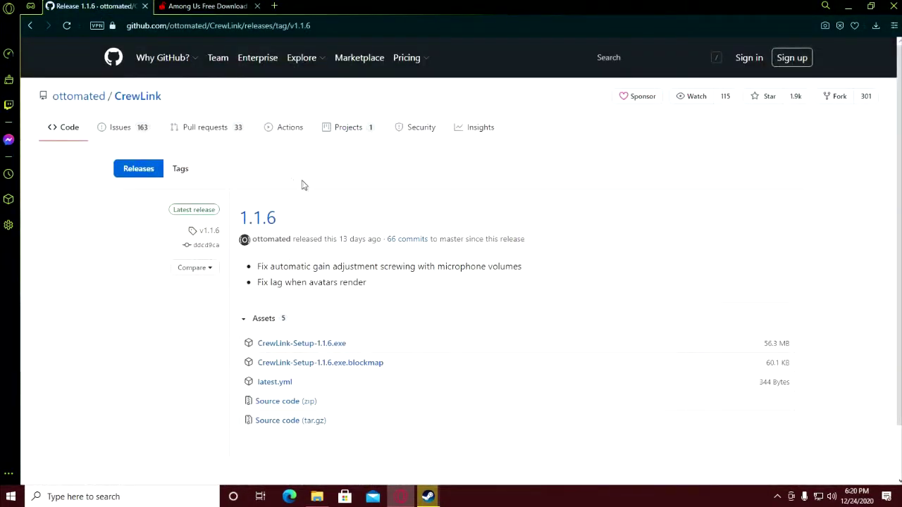
pyautogui.click(32, 28)
pyautogui.scroll(2, 204, 176)
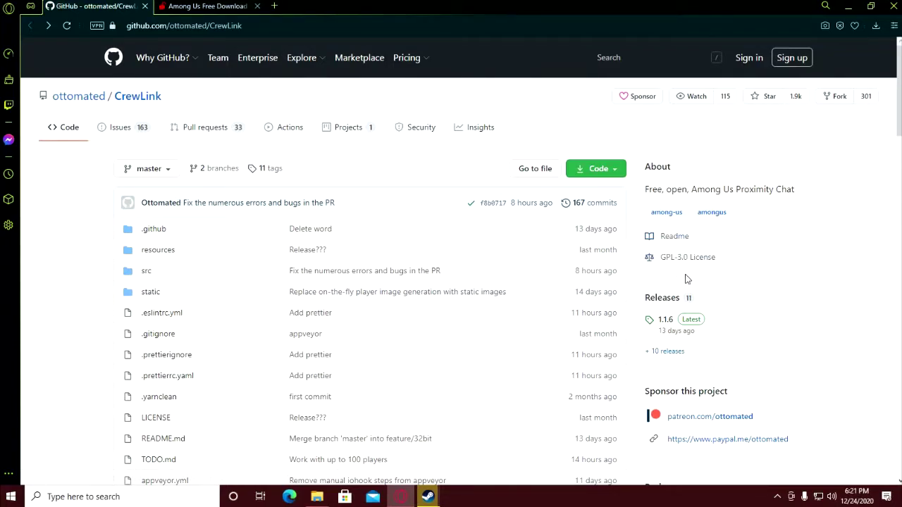
pyautogui.scroll(-1, 662, 271)
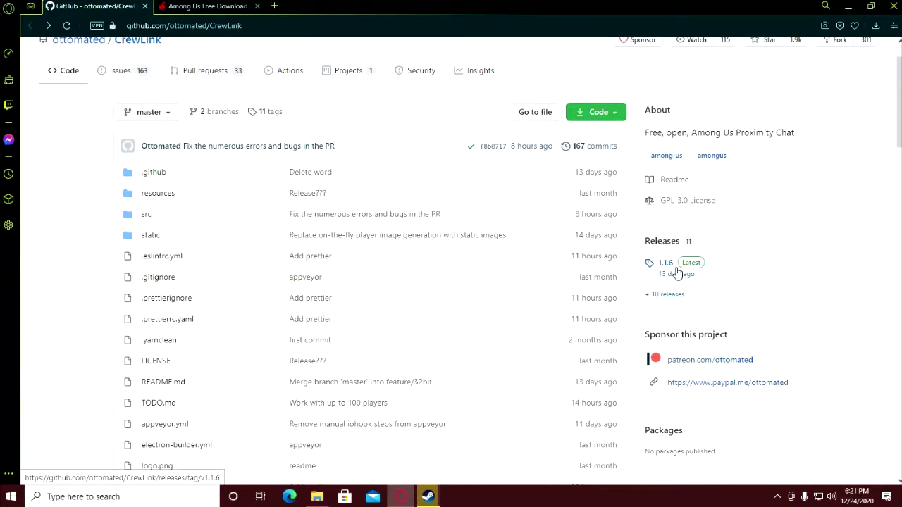
pyautogui.click(666, 263)
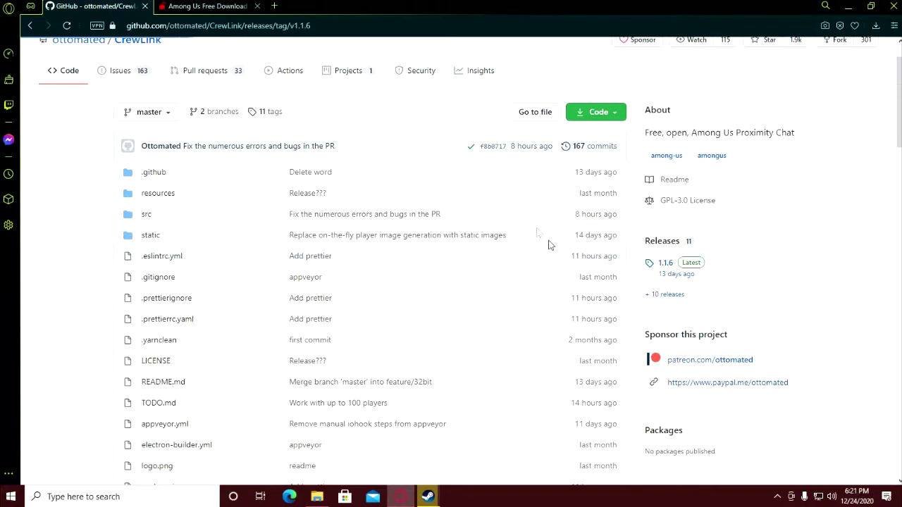
pyautogui.scroll(-1, 208, 252)
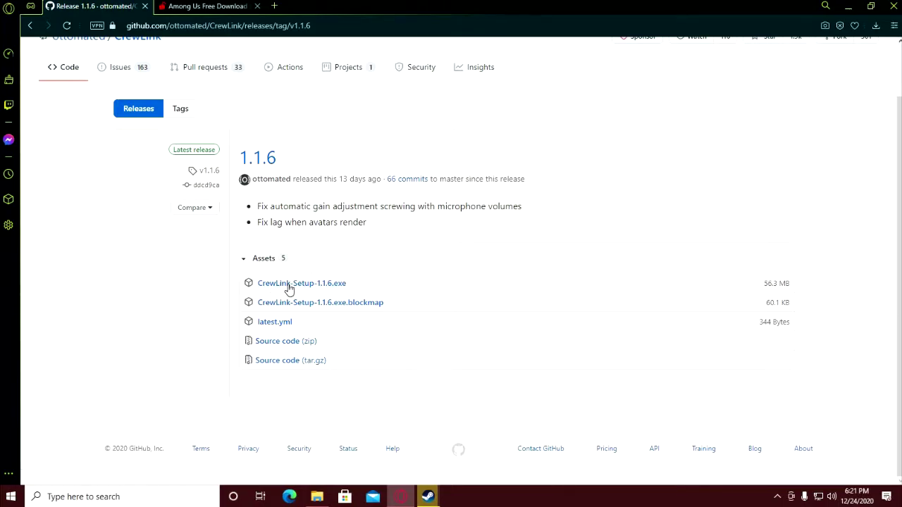
# Minimize the browser, launch CrewLink from the desktop and reposition its window beside the Among Us shortcuts
pyautogui.click(850, 8)
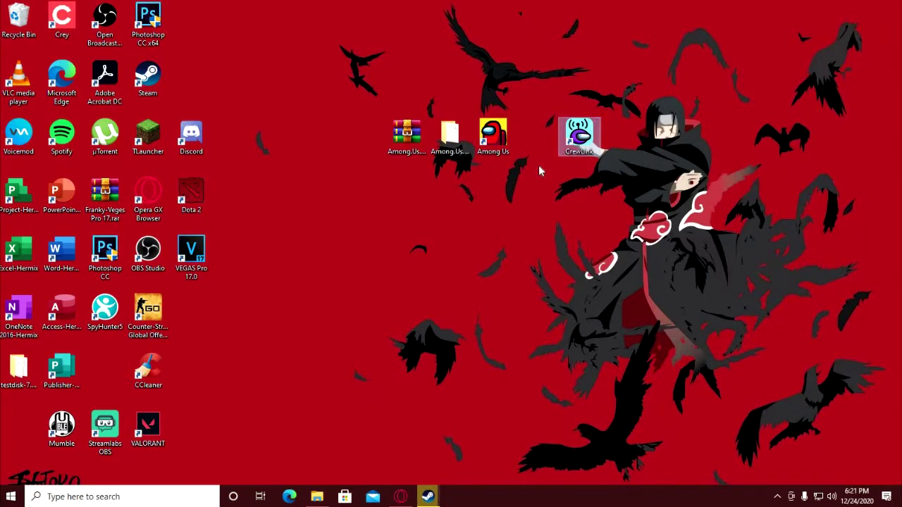
pyautogui.press('Return')
pyautogui.moveTo(456, 496)
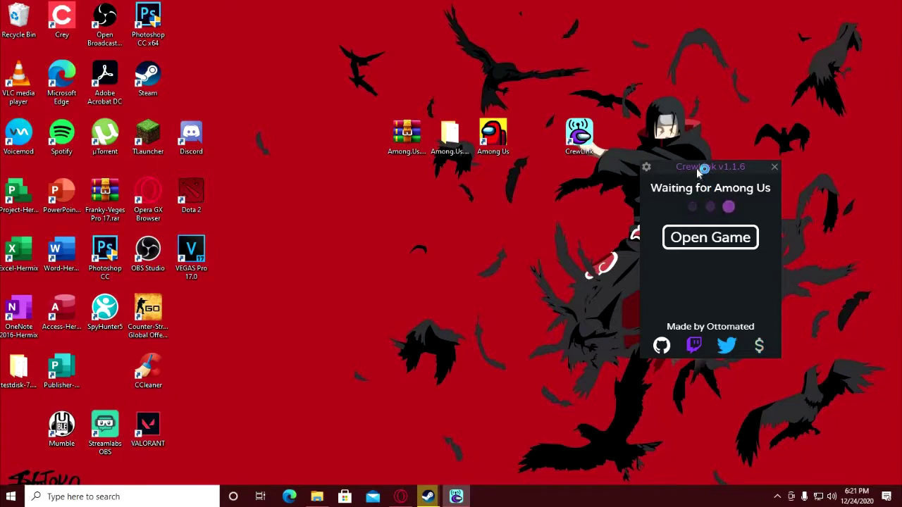
pyautogui.moveTo(696, 173); pyautogui.dragTo(576, 217)
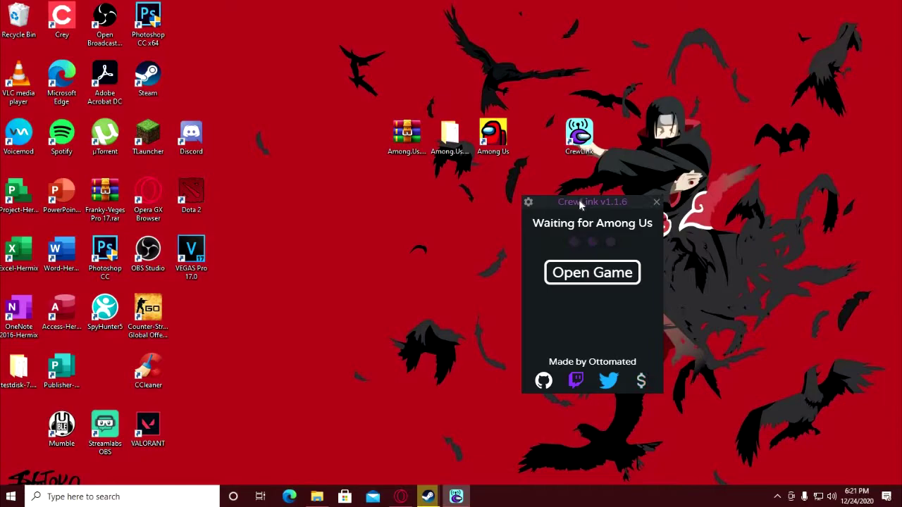
pyautogui.click(569, 285)
pyautogui.moveTo(584, 203); pyautogui.dragTo(639, 167)
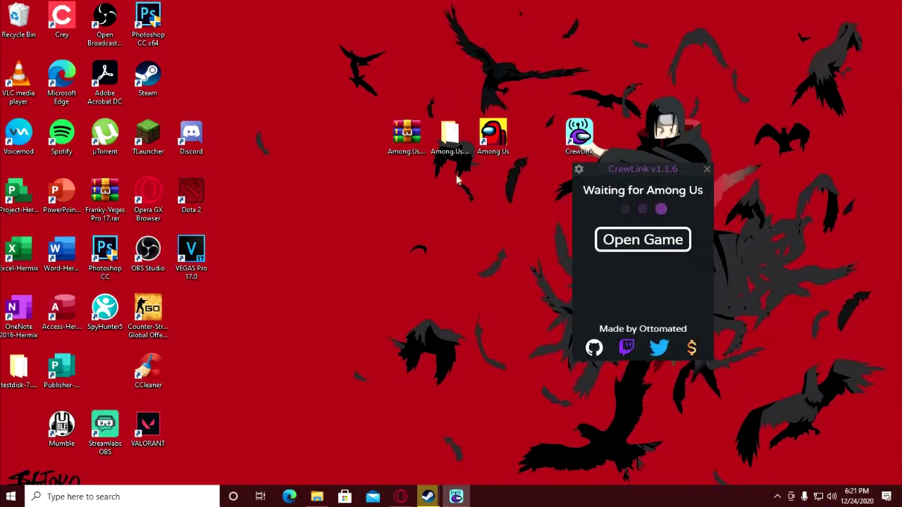
# Open the extracted Among.Us.v2020.12.9s.Incl.Pets folder on the desktop and launch Among Us.exe from its Among Us subfolder
pyautogui.click(407, 141)
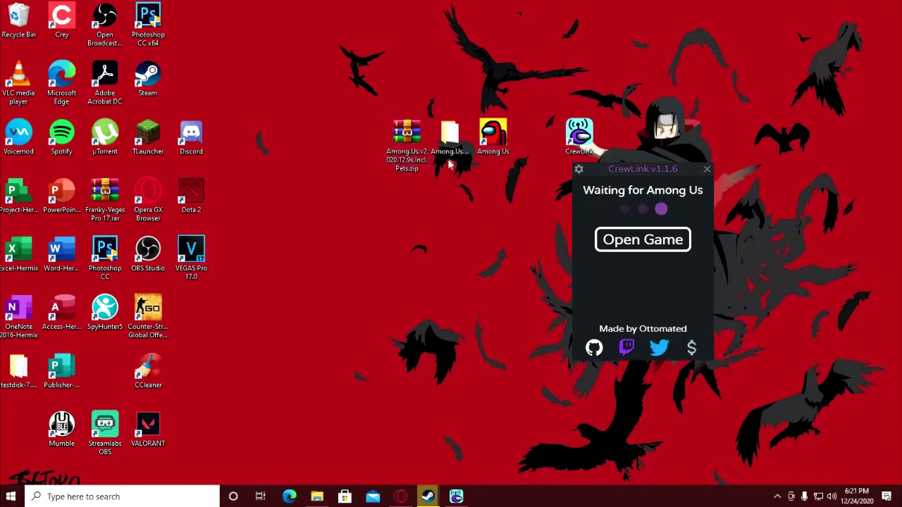
pyautogui.click(439, 129)
pyautogui.doubleClick(439, 129)
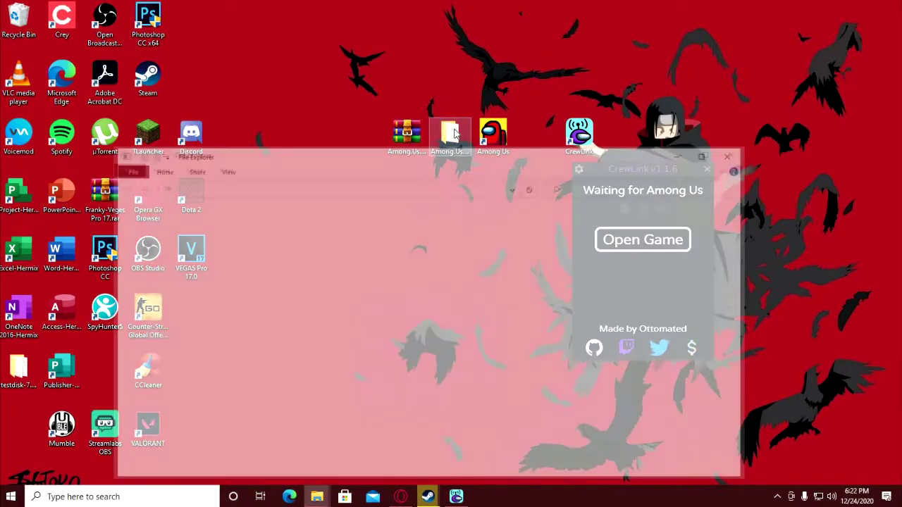
pyautogui.doubleClick(259, 175)
pyautogui.click(258, 178)
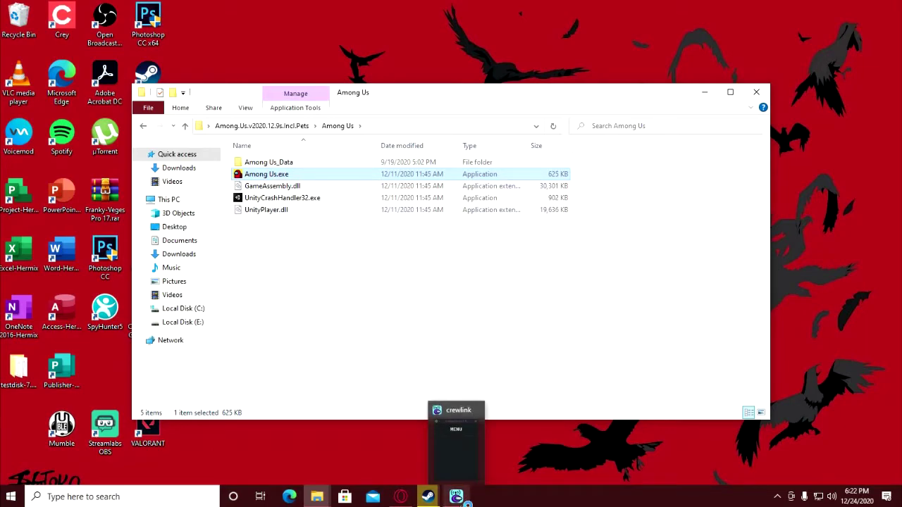
# Bring CrewLink to the front and review its microphone, speaker, voice activity, deafen shortcut and voice server settings
pyautogui.click(456, 496)
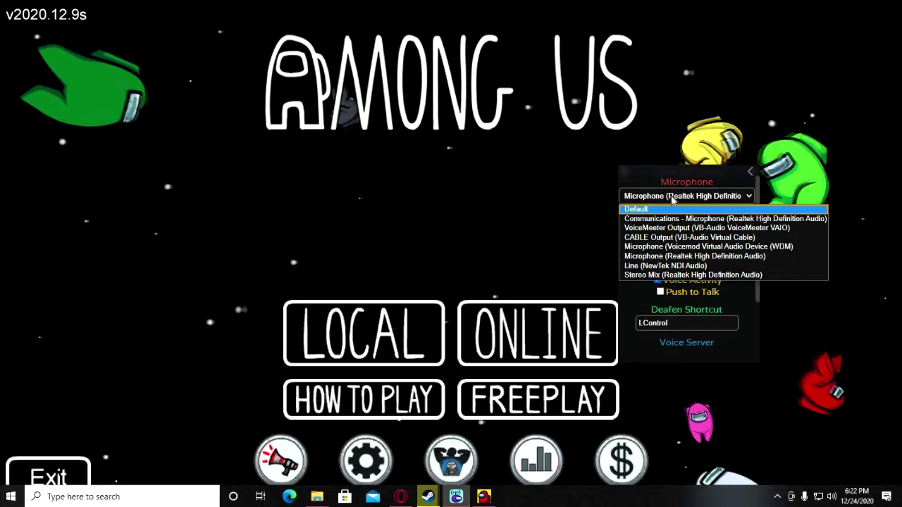
pyautogui.click(673, 243)
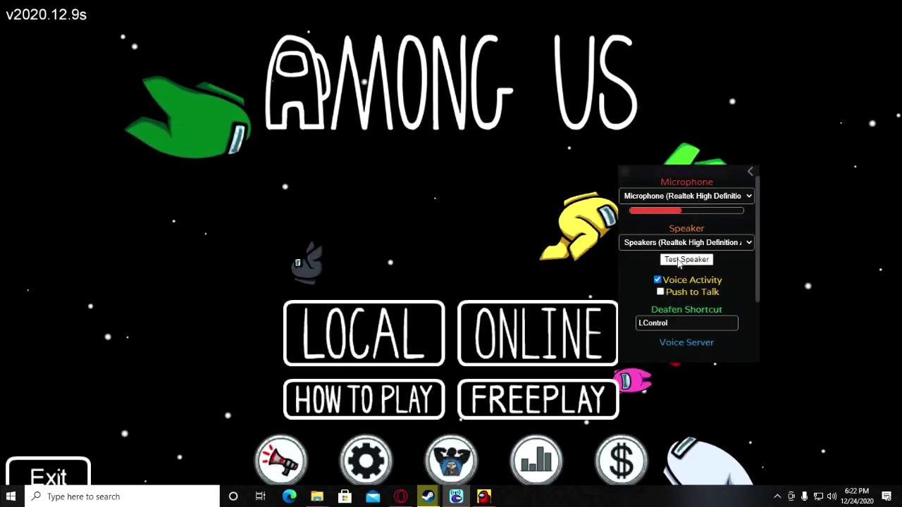
pyautogui.scroll(-2, 684, 280)
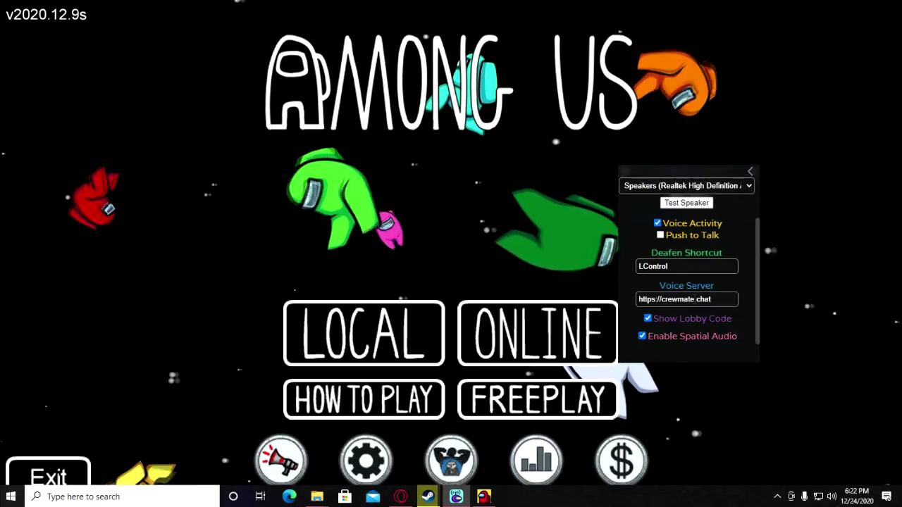
# Return to the game, search for public online games and join the second lobby in the list
pyautogui.click(607, 324)
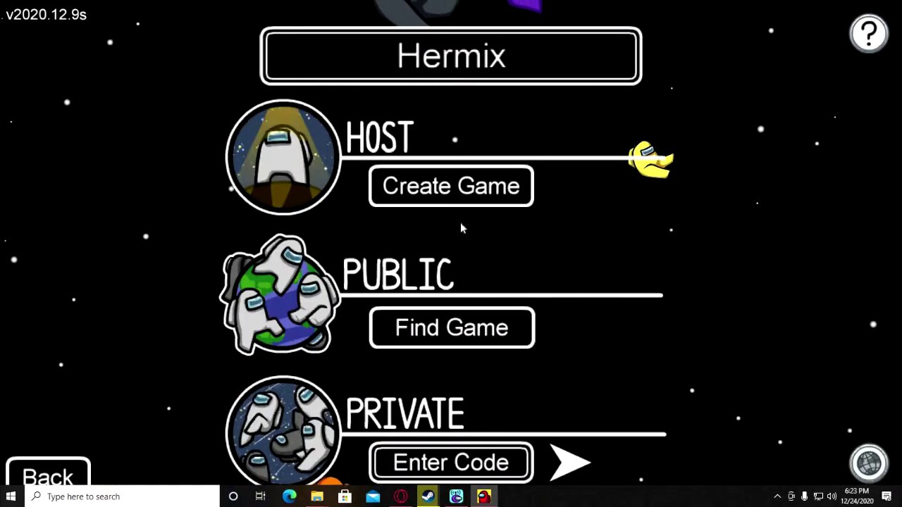
pyautogui.click(453, 326)
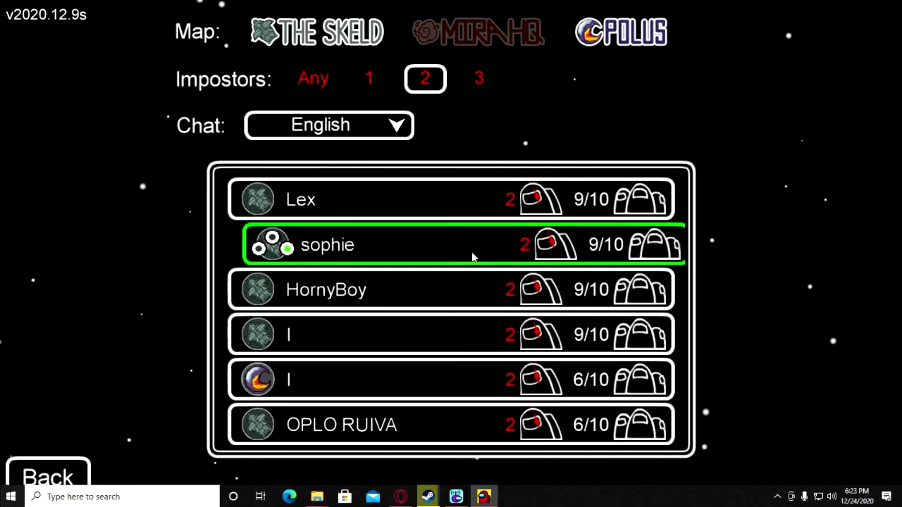
pyautogui.click(472, 258)
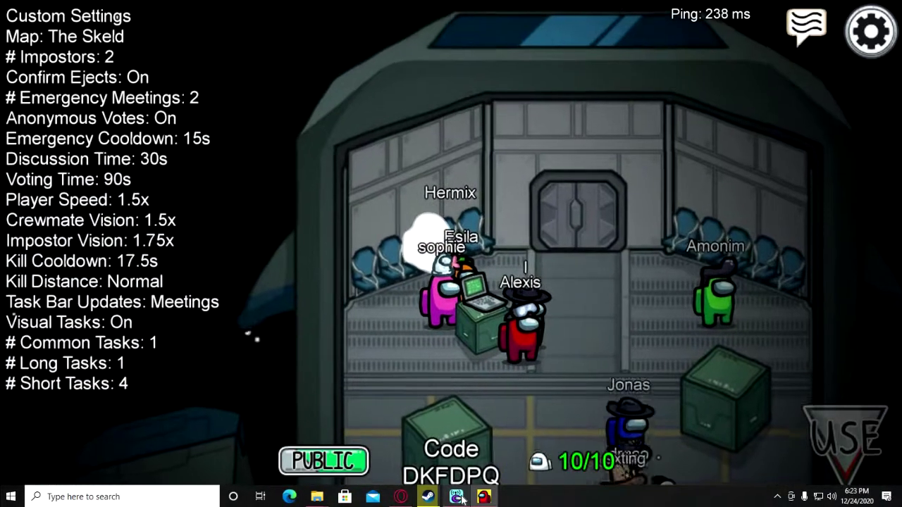
# Bring CrewLink over the game lobby, leave its settings to show the connected players and reposition its window
pyautogui.click(458, 497)
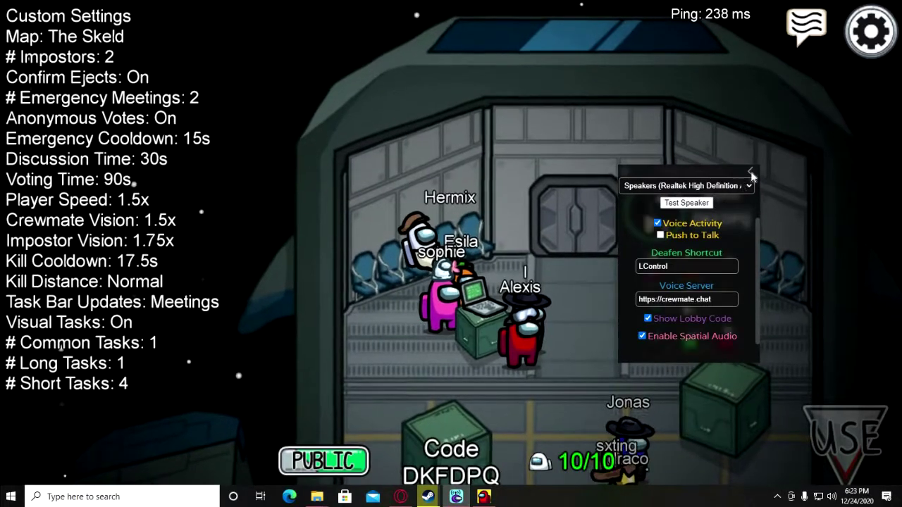
pyautogui.click(750, 172)
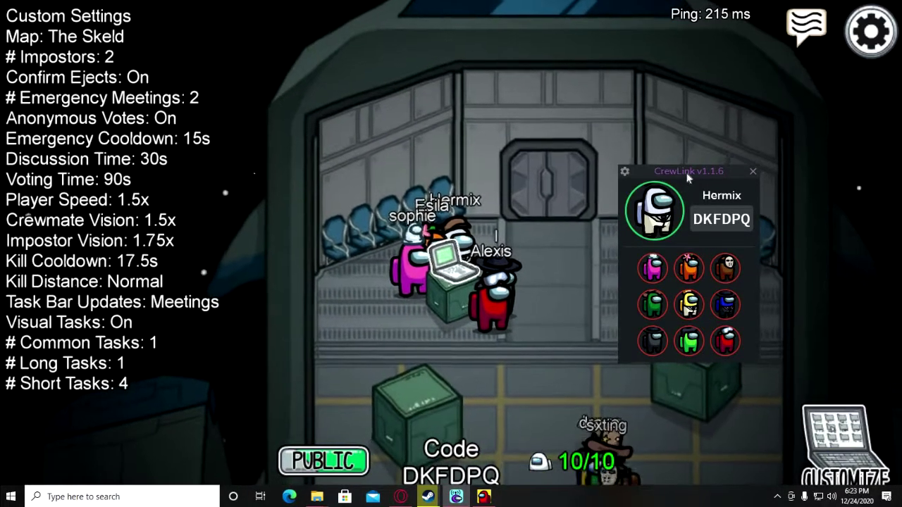
pyautogui.moveTo(696, 174); pyautogui.dragTo(719, 179)
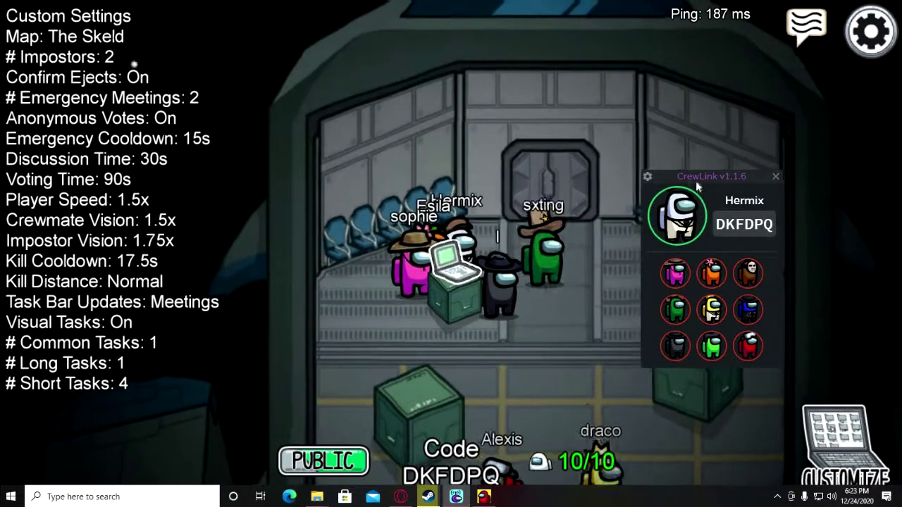
pyautogui.moveTo(695, 181); pyautogui.dragTo(692, 191)
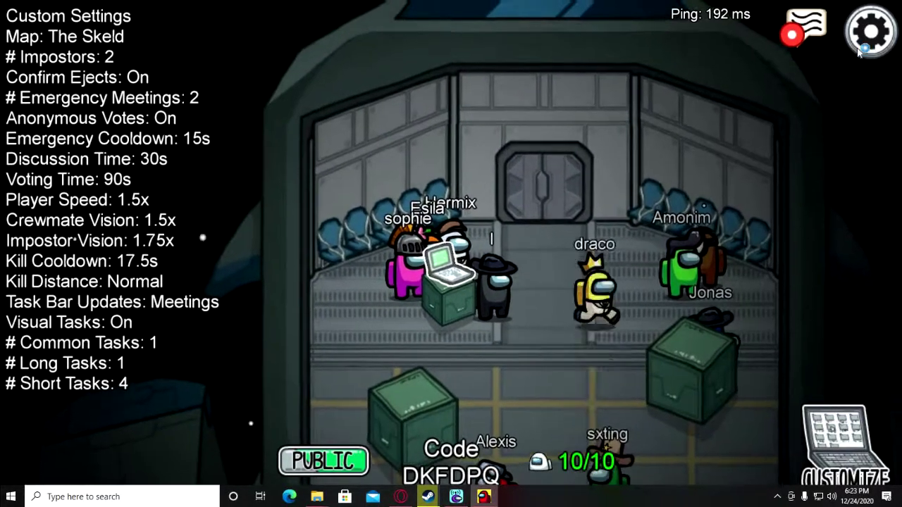
# Open and close the in-game settings in the lobby, and bring CrewLink back over the game
pyautogui.press('Escape')
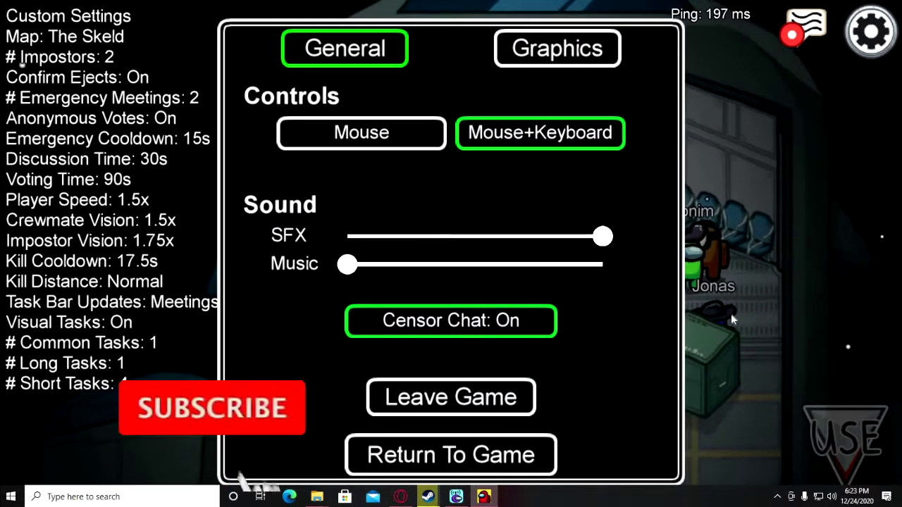
pyautogui.press('Escape')
pyautogui.click(456, 497)
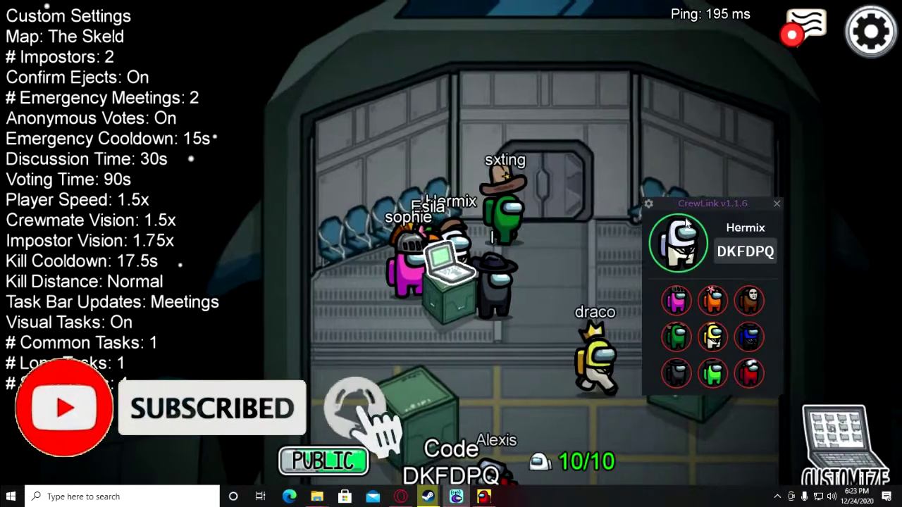